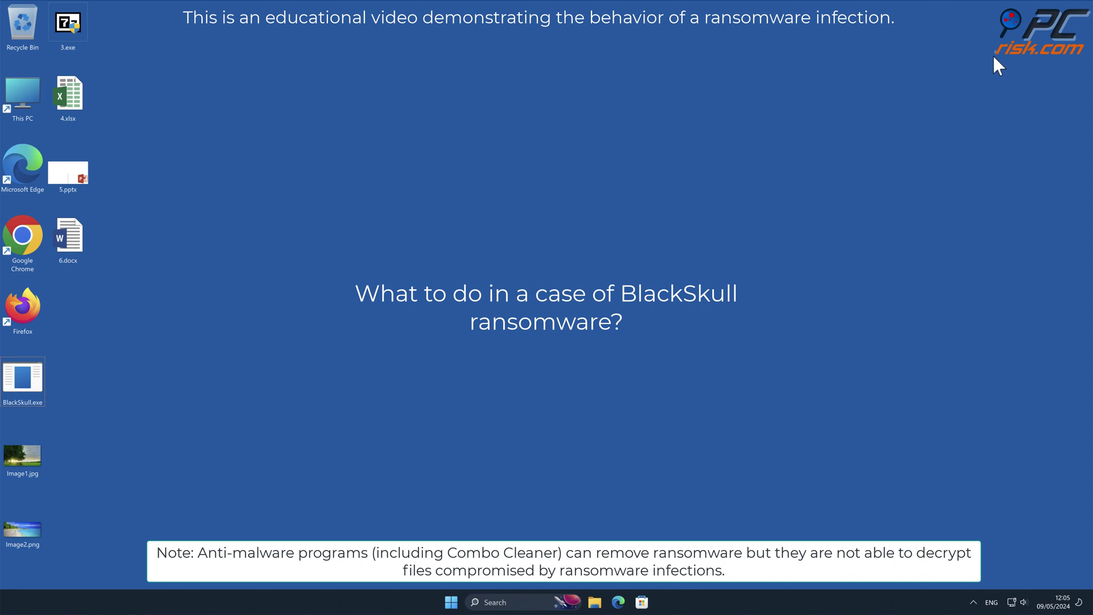
View Image2.png in Windows Photos, then close the Photos viewer
double_click(25, 541)
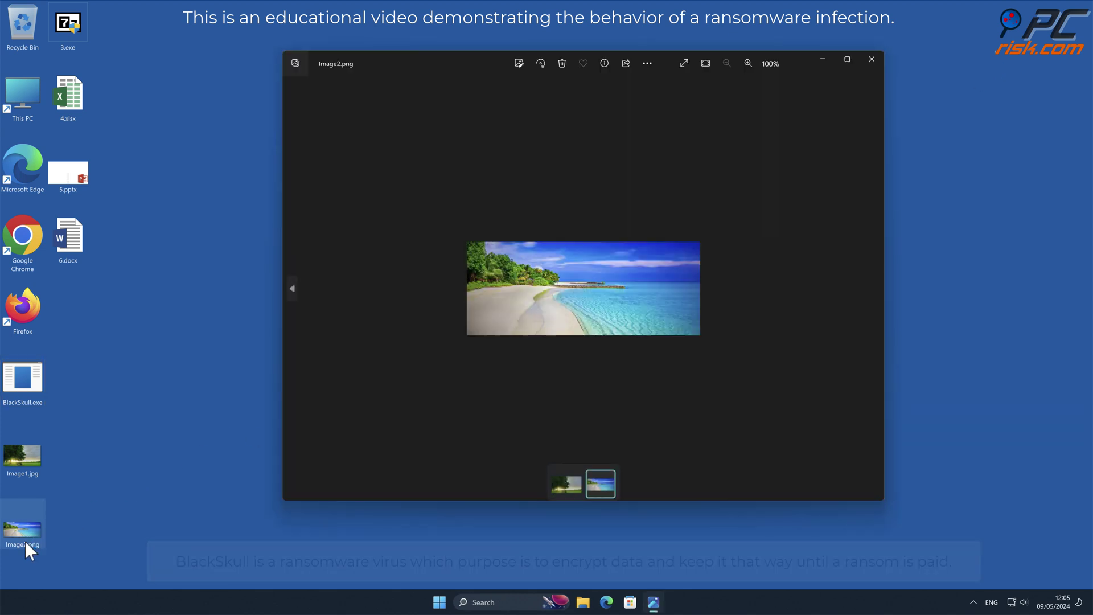
click(1001, 277)
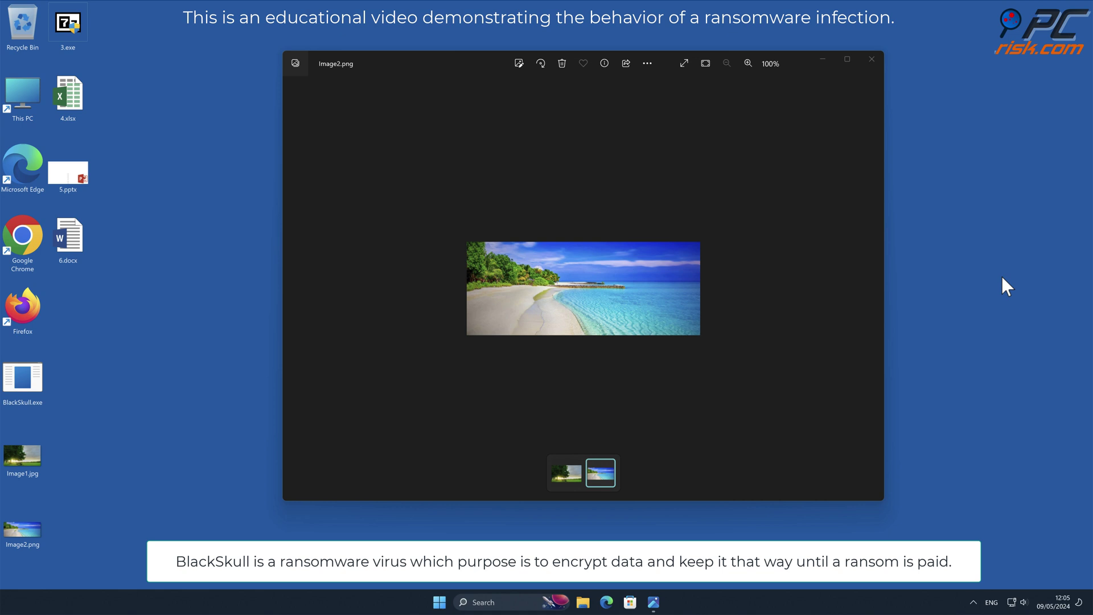
click(871, 60)
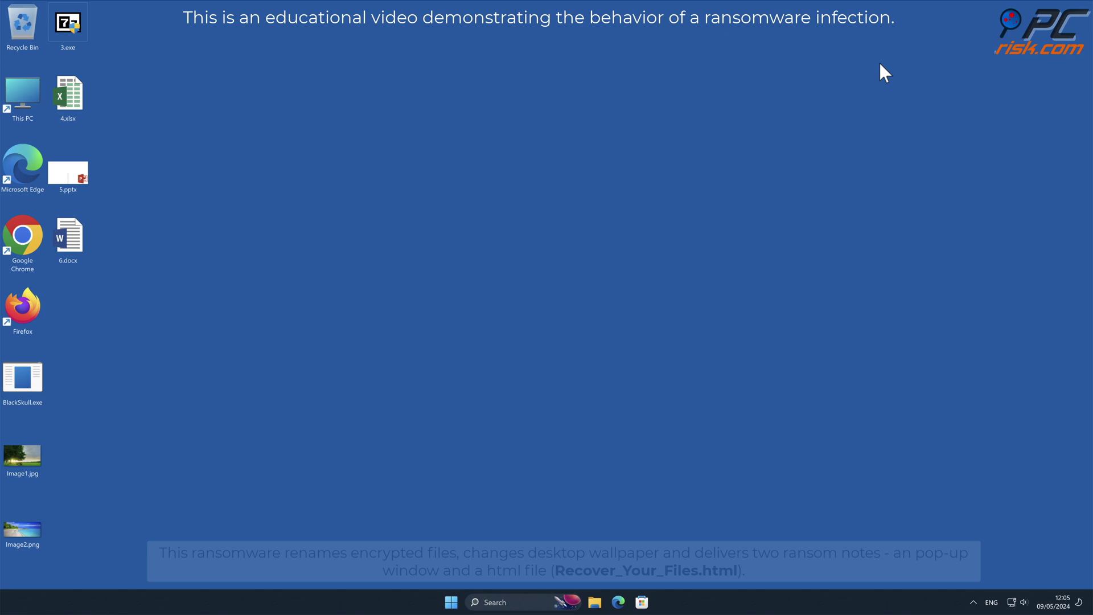
Run BlackSkull.exe as administrator and approve the User Account Control prompt
right_click(41, 380)
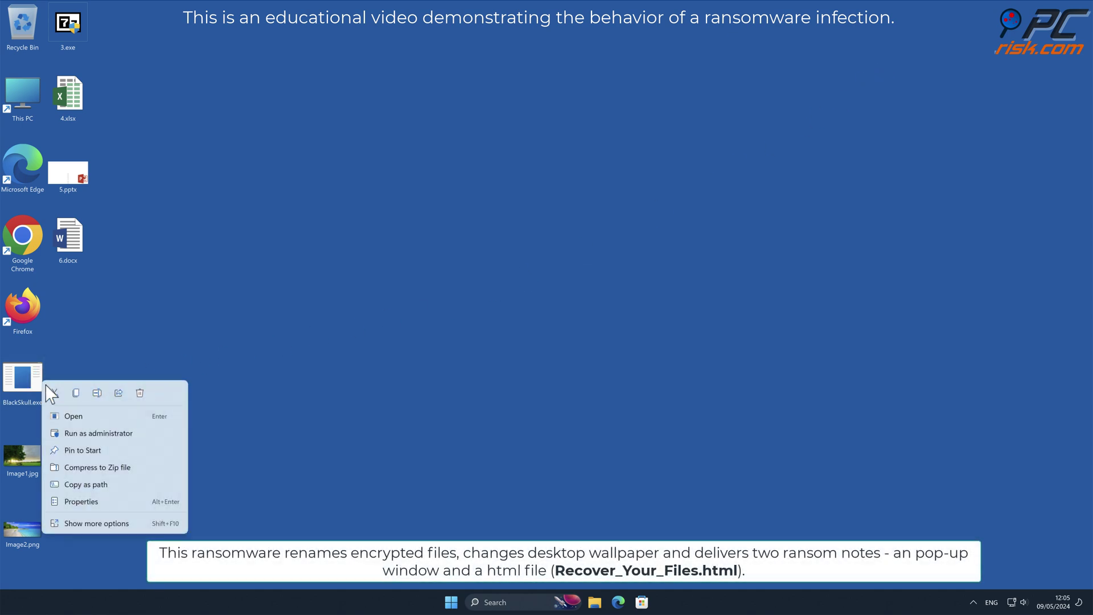
click(127, 432)
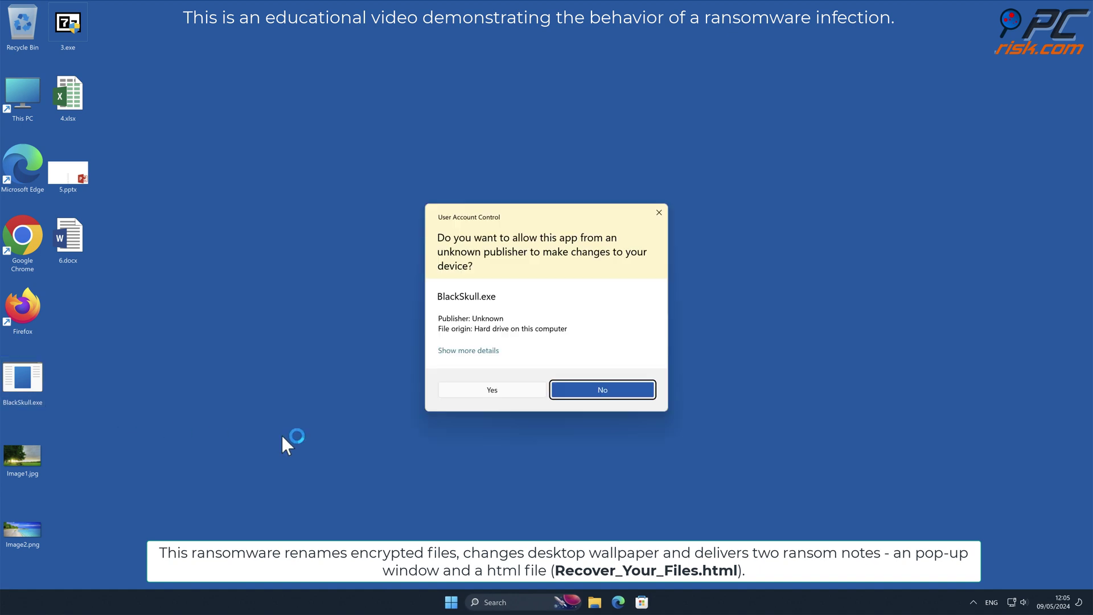
click(492, 390)
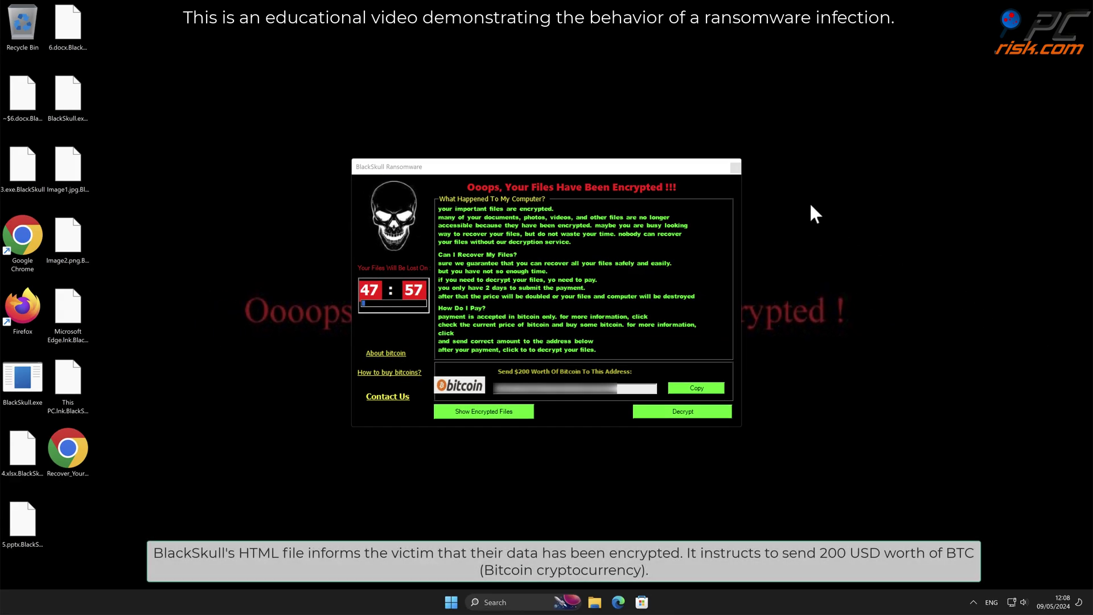
Close the ransom window and try opening the encrypted Image2.png.BlackSkull file, cancelling the app chooser
click(738, 168)
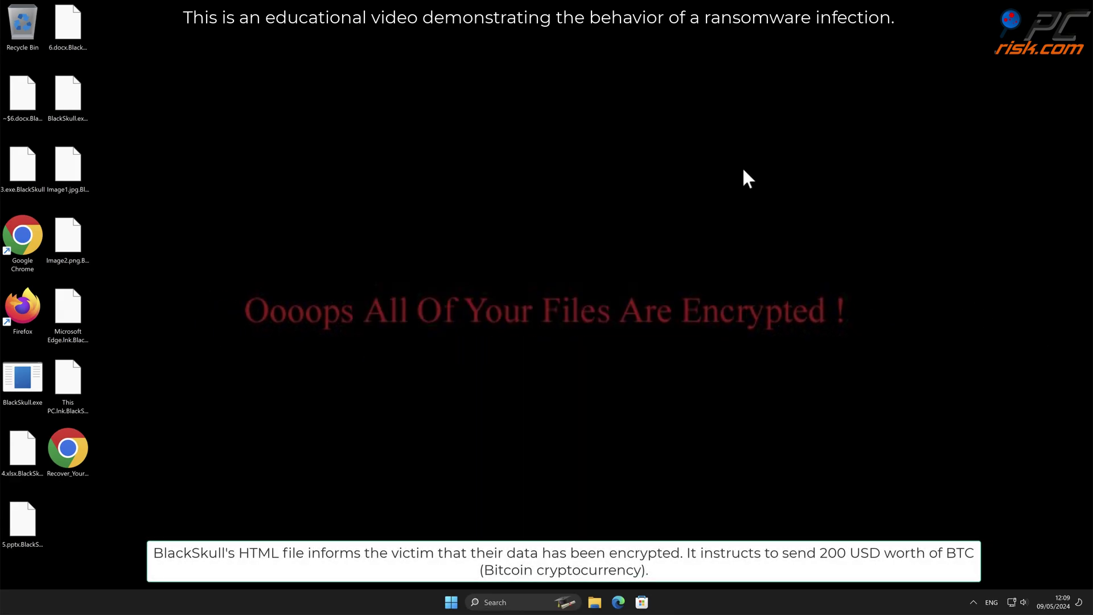
double_click(80, 250)
key(Escape)
Reveal full names of the .BlackSkull files and the Recover_Your_Files.html note
click(84, 170)
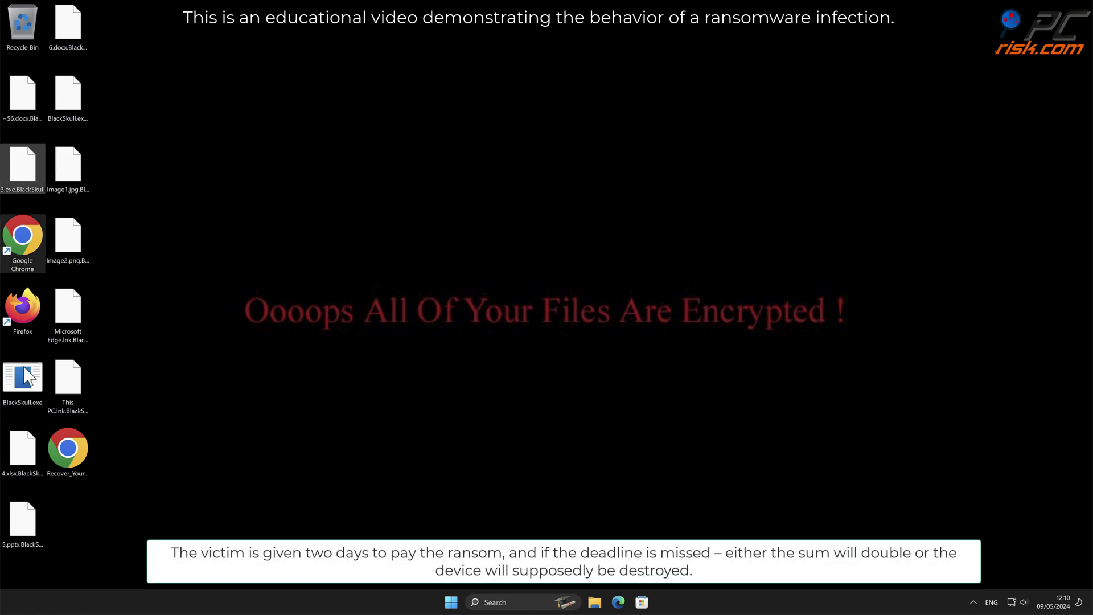
click(9, 457)
click(7, 515)
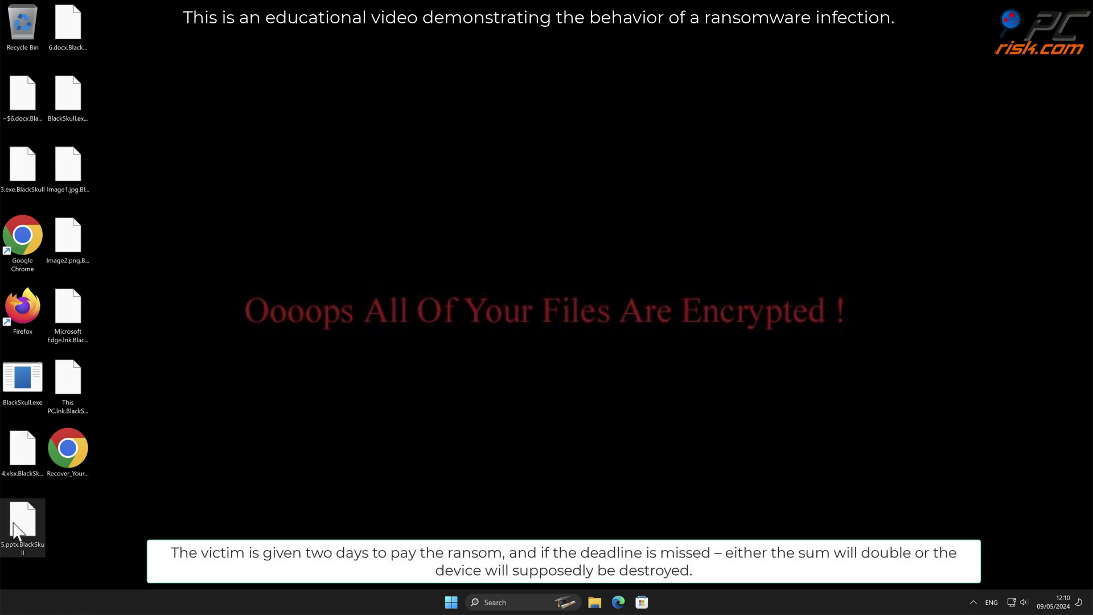
click(85, 253)
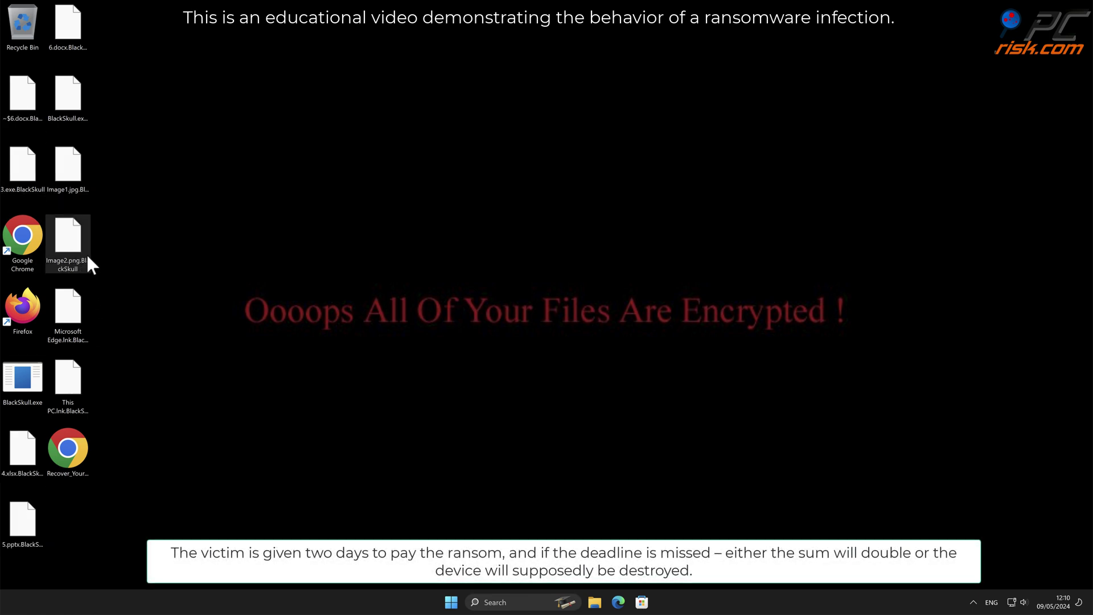
click(152, 260)
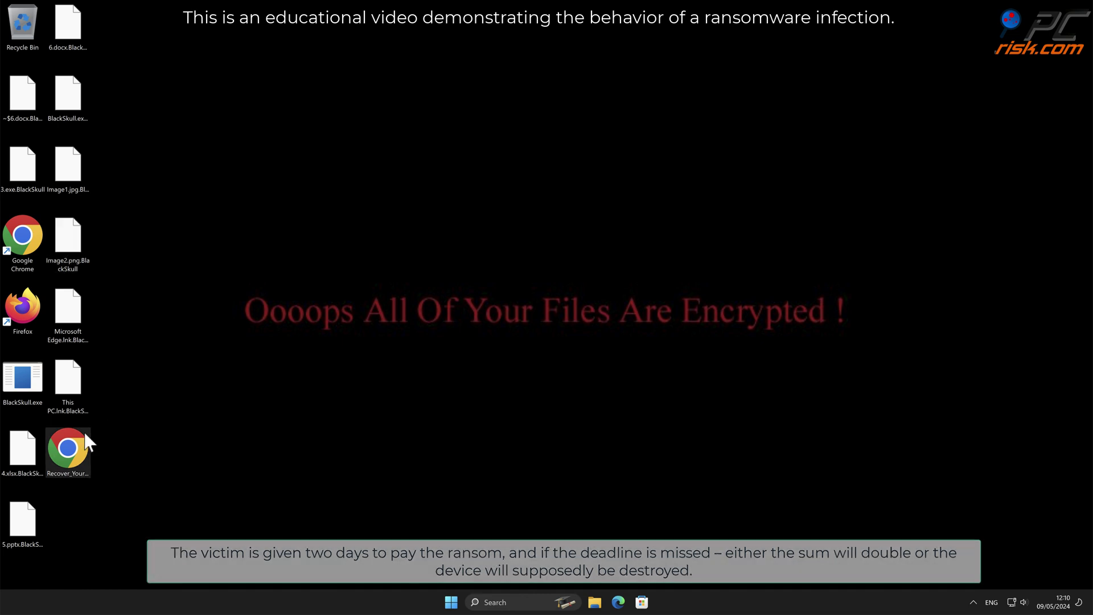
click(71, 449)
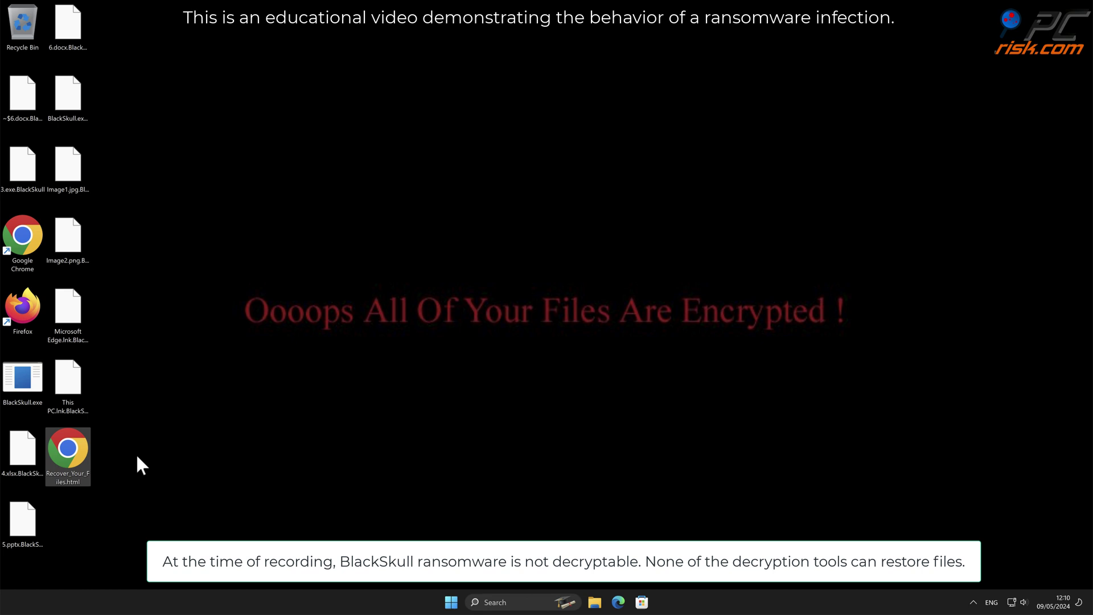
double_click(69, 452)
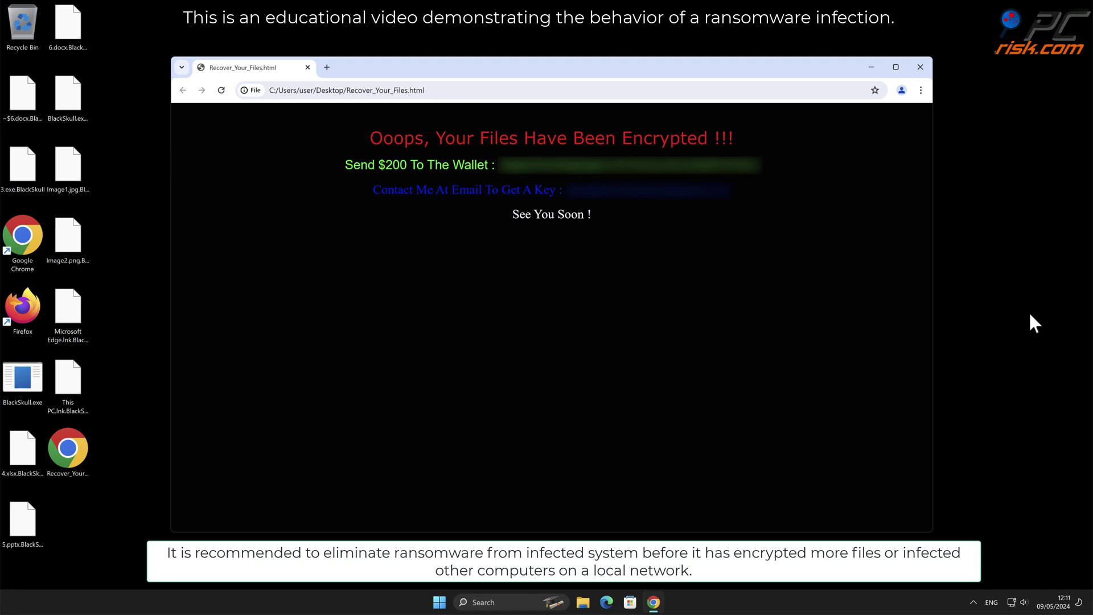
click(920, 67)
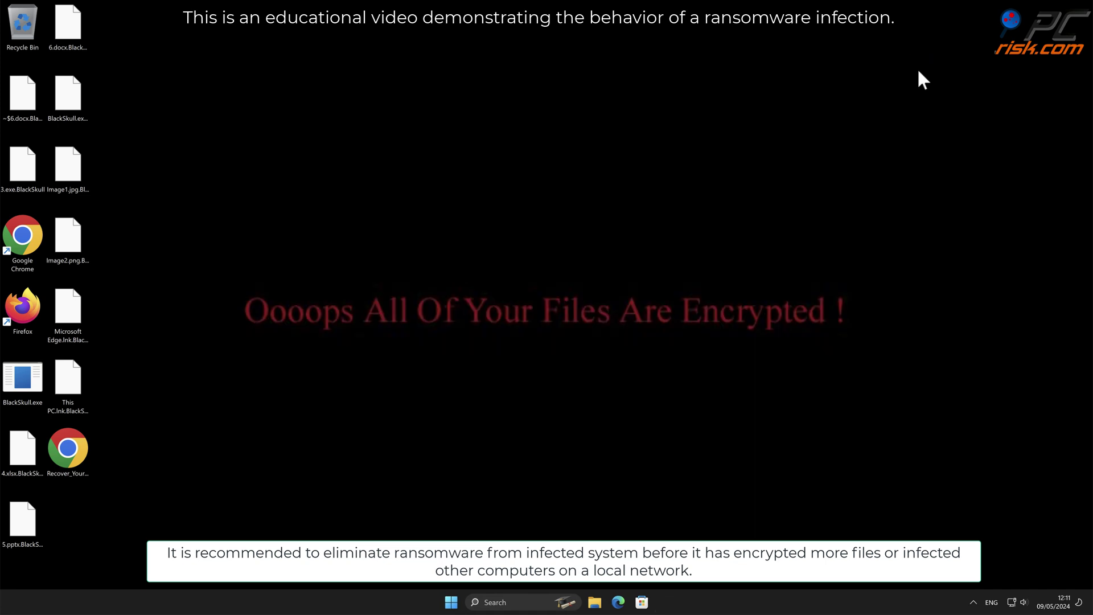
double_click(22, 240)
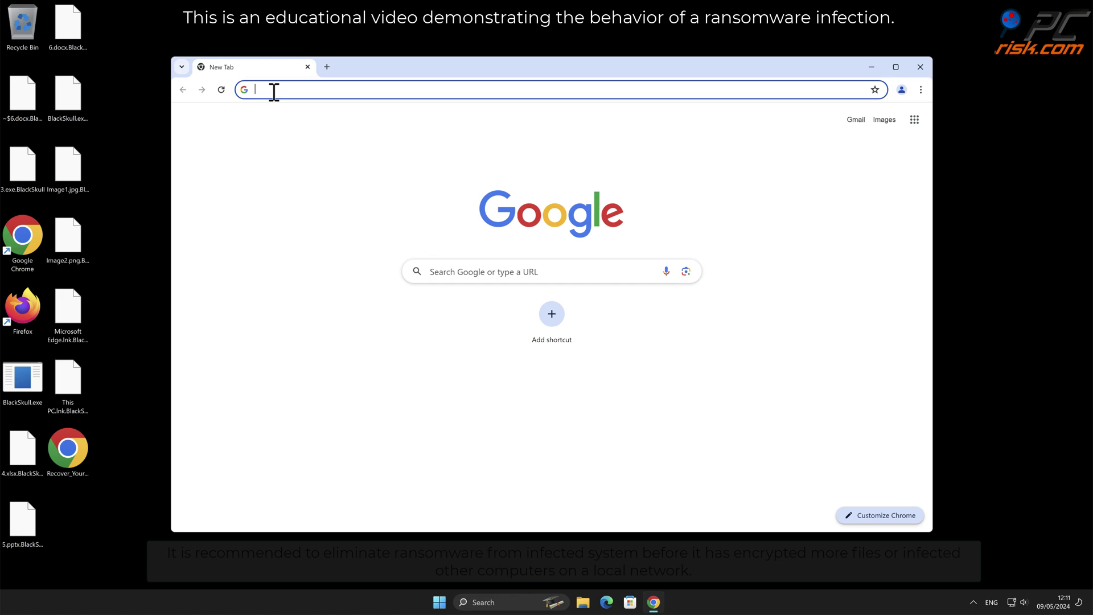
text(www.c)
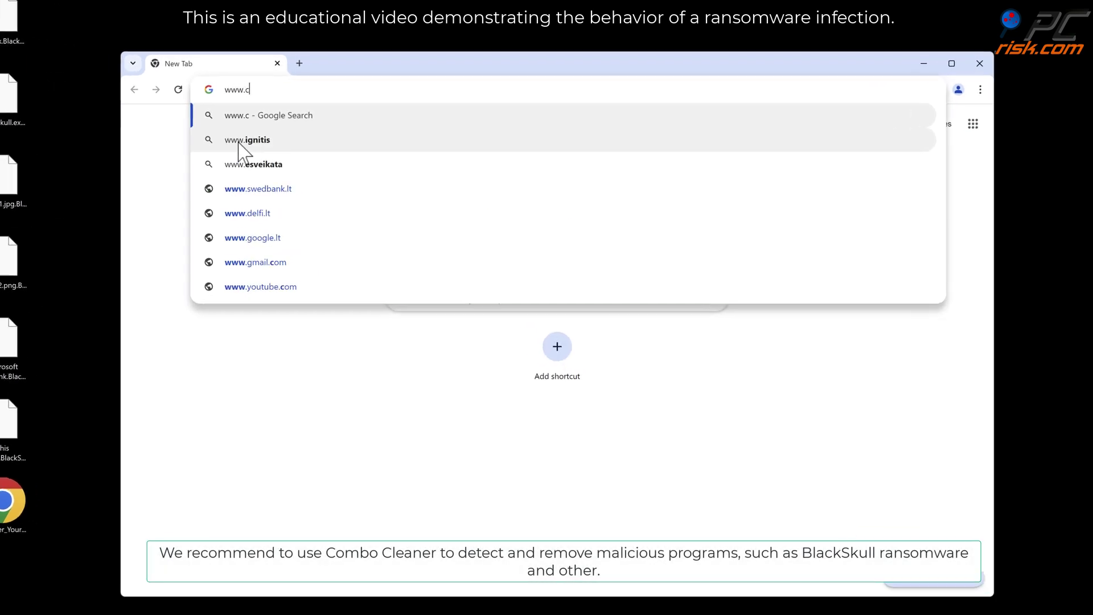
text(ombocleaner.com)
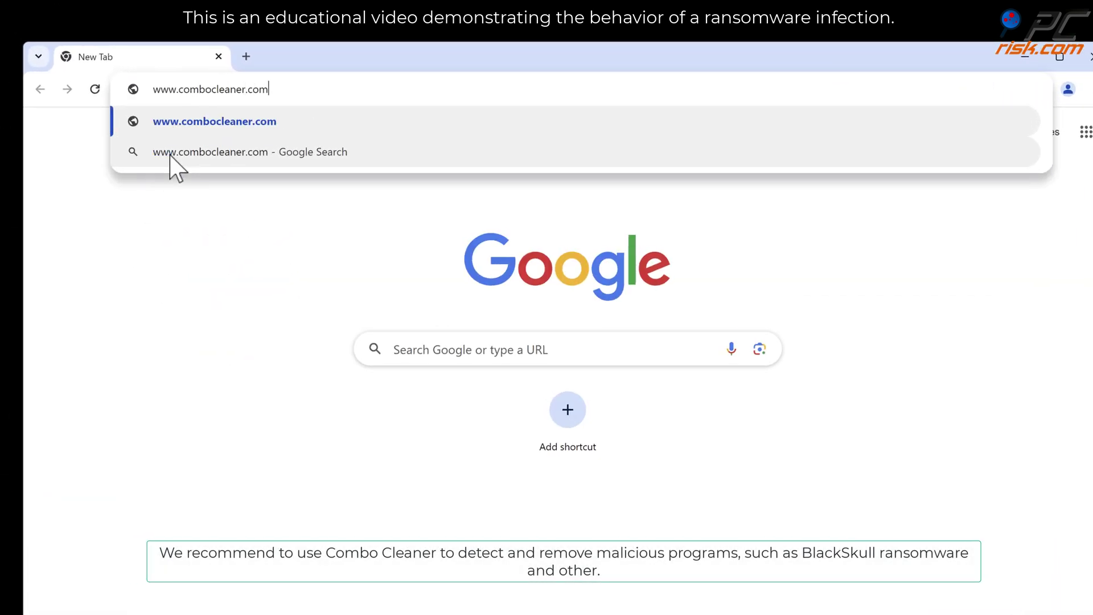
key(Return)
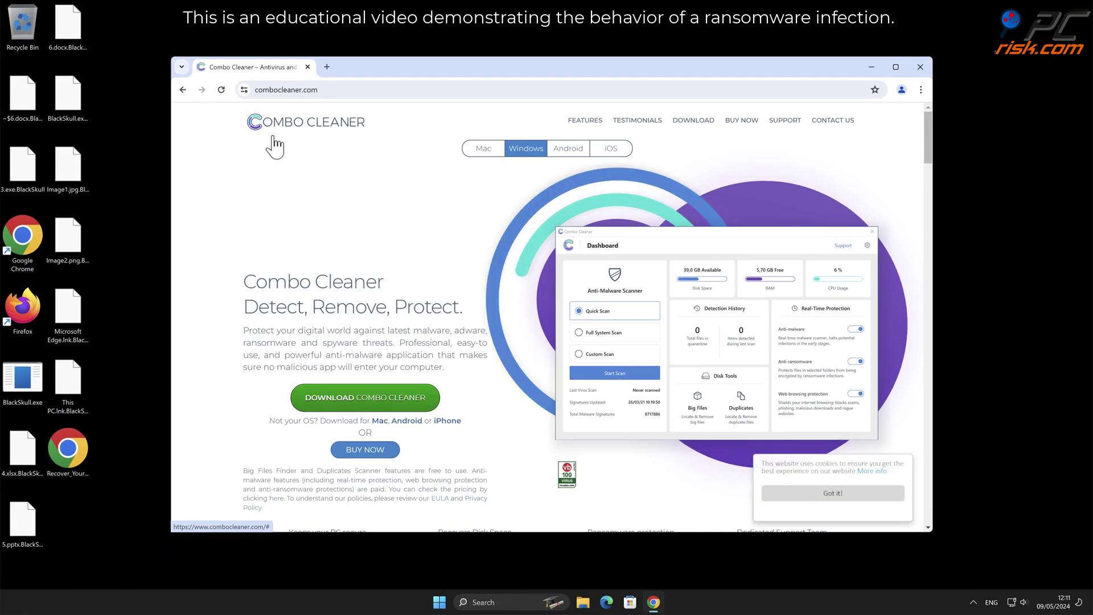
click(425, 399)
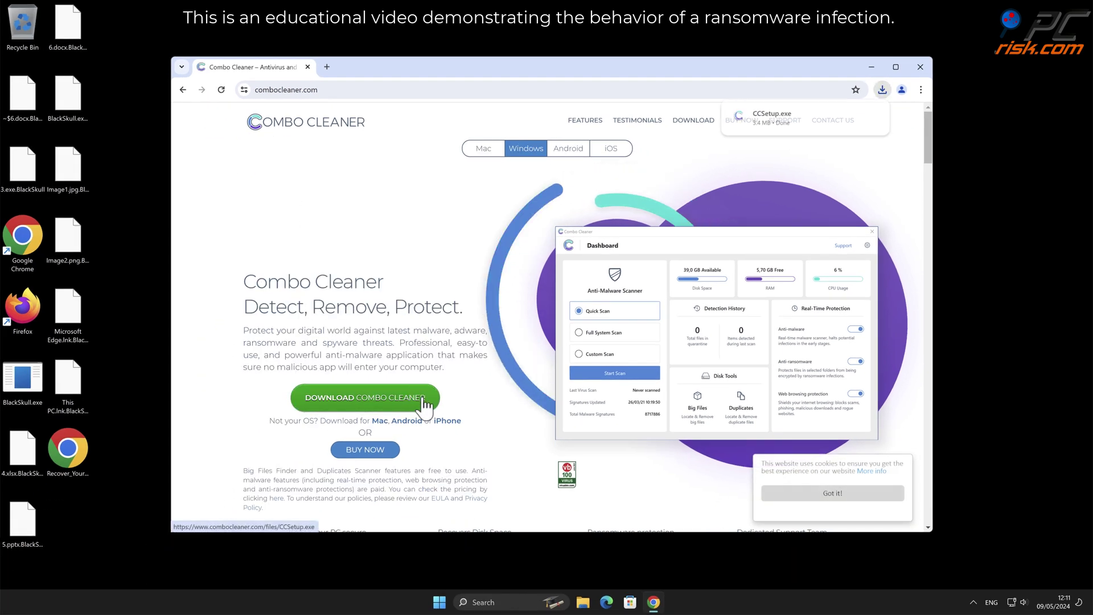
Run CCSetup.exe, approve UAC, and complete the InstallShield wizard to install Combo Cleaner
click(759, 118)
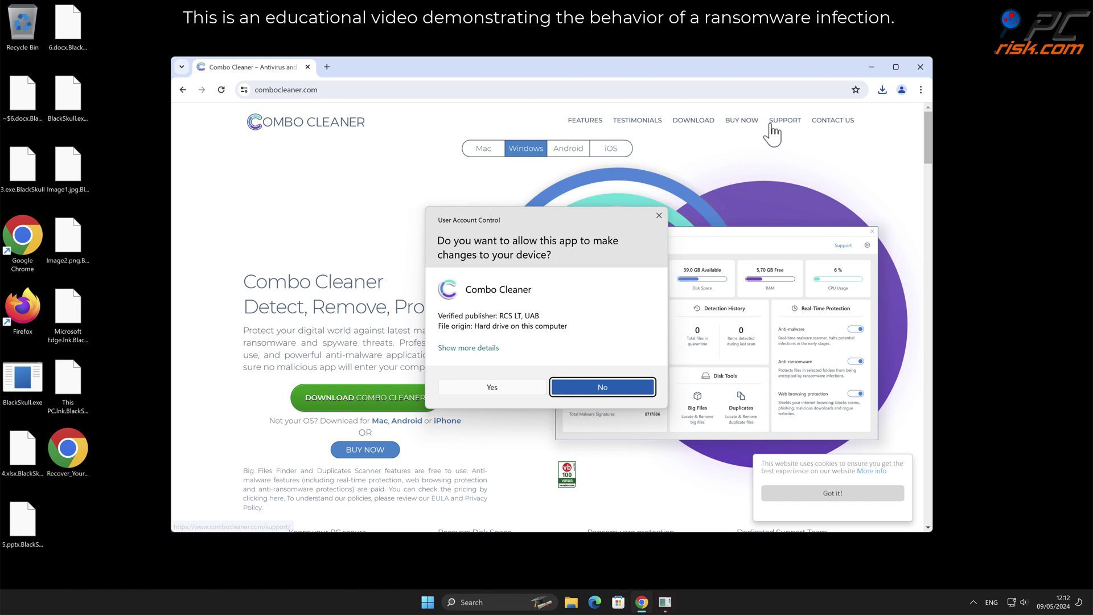
click(496, 391)
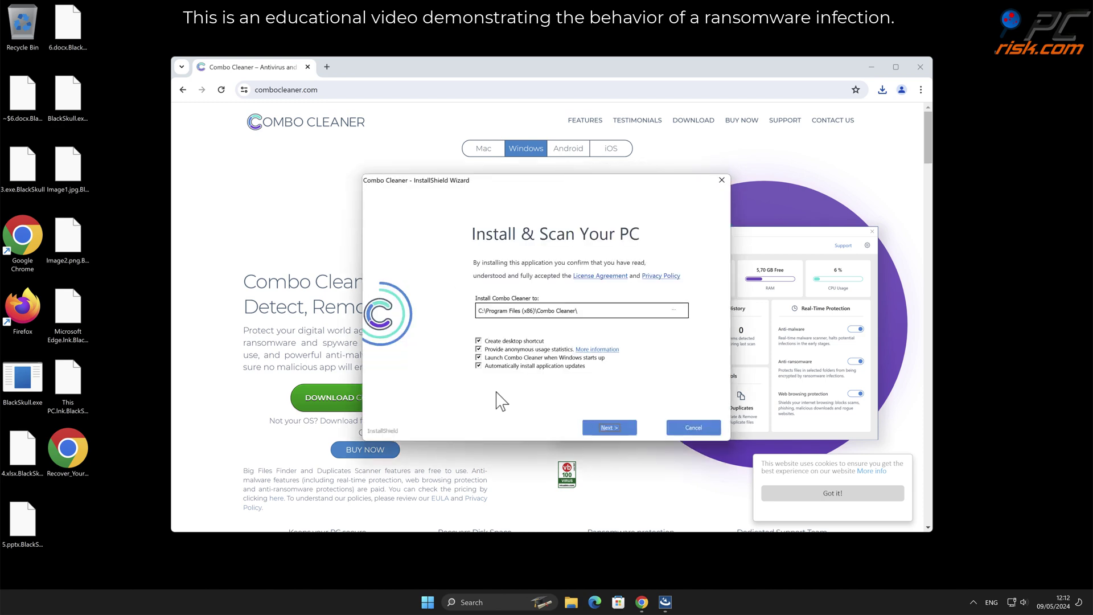
click(609, 426)
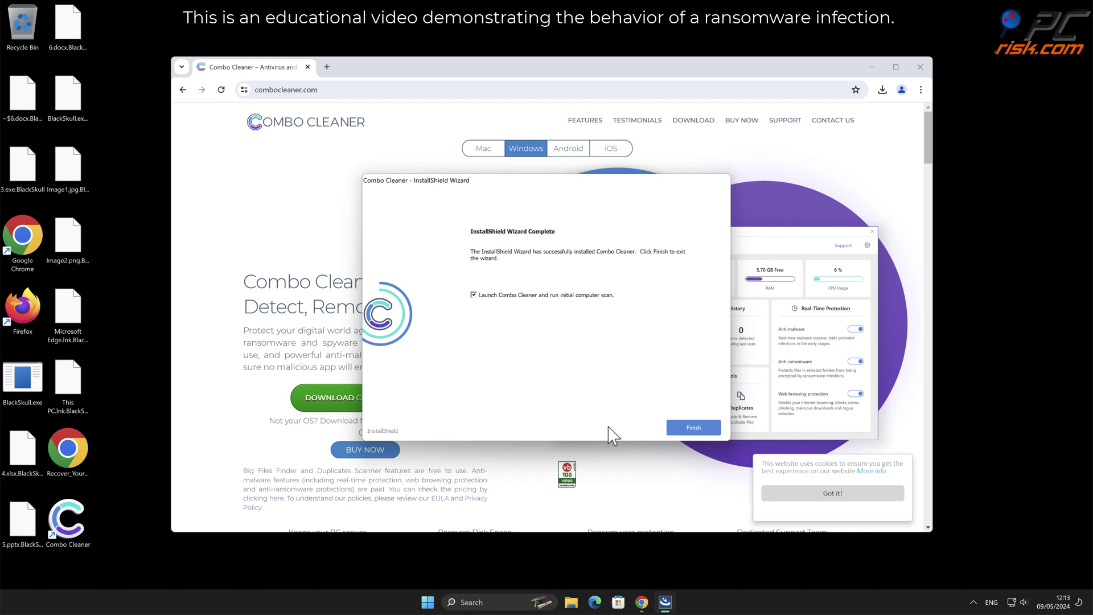
click(693, 427)
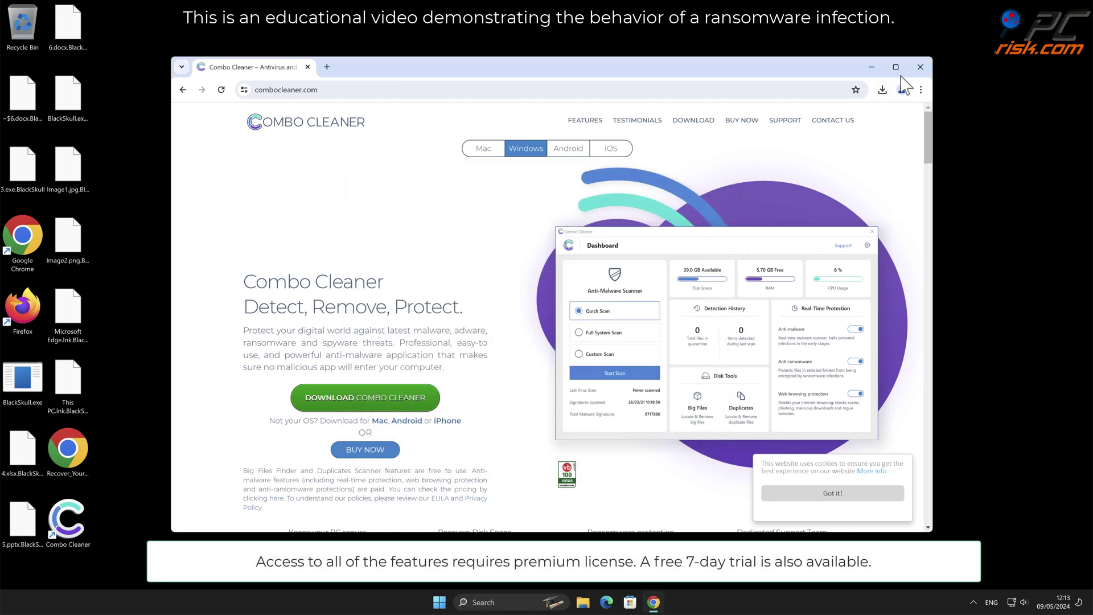
Close Chrome, activate the Combo Cleaner licence, and quarantine both detected ransomware threats
click(920, 67)
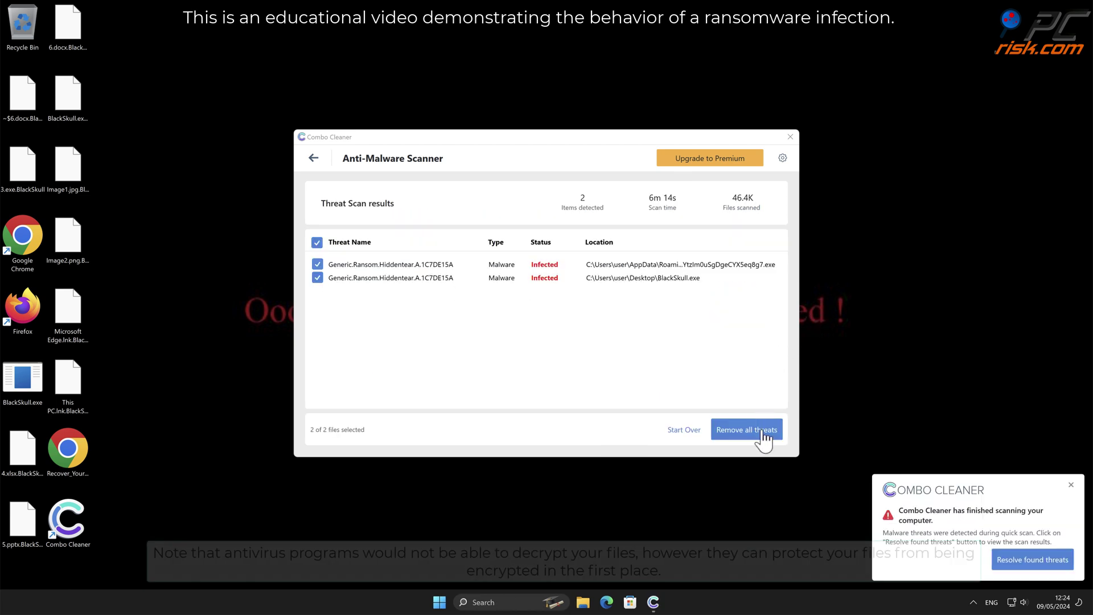
click(762, 431)
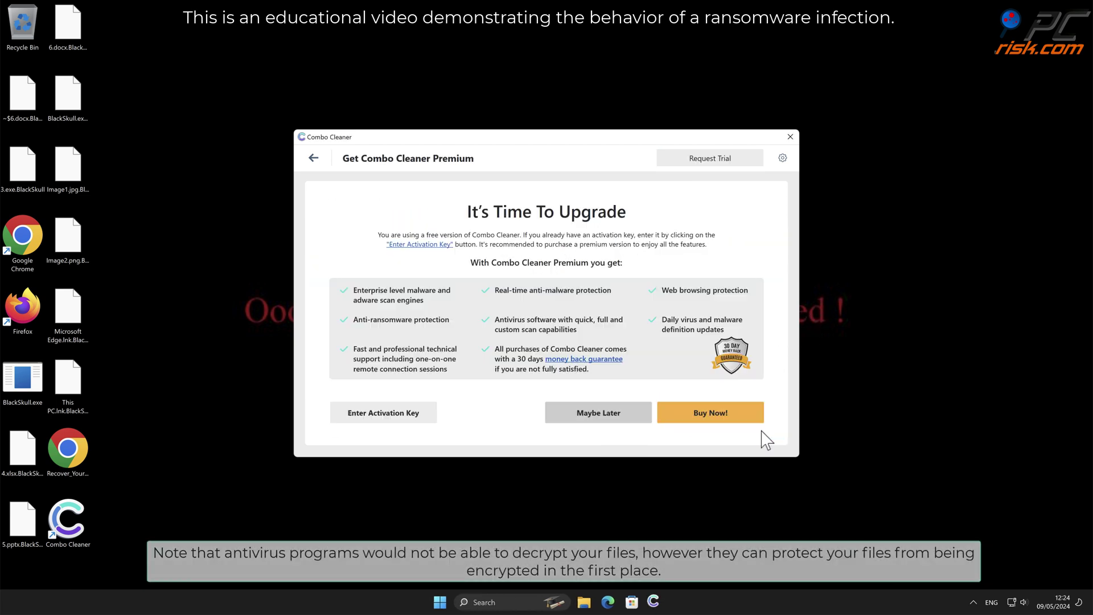
click(421, 413)
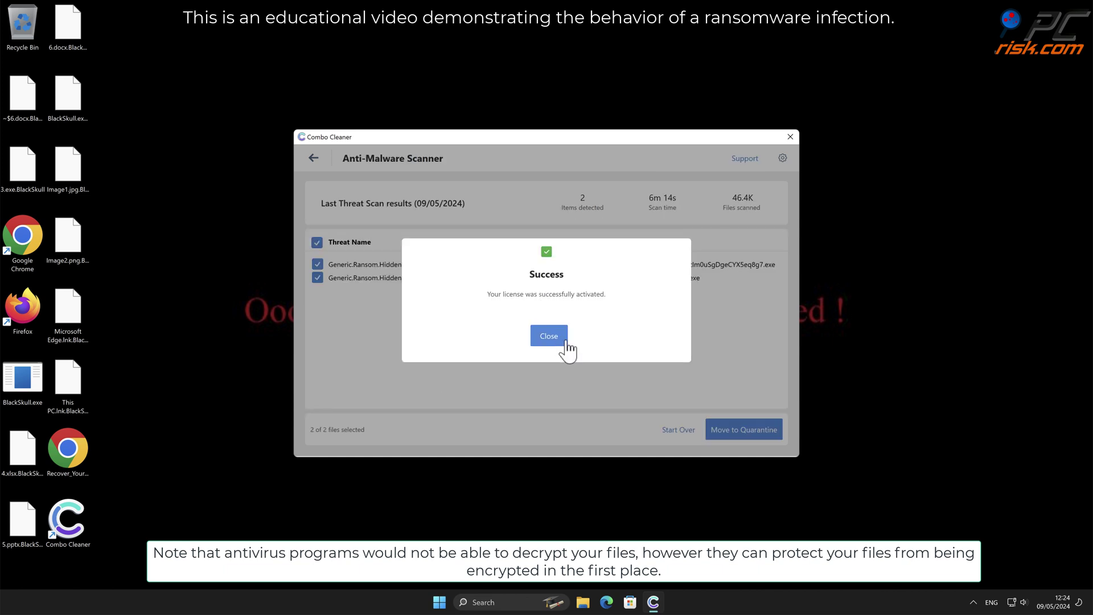
click(549, 335)
click(746, 430)
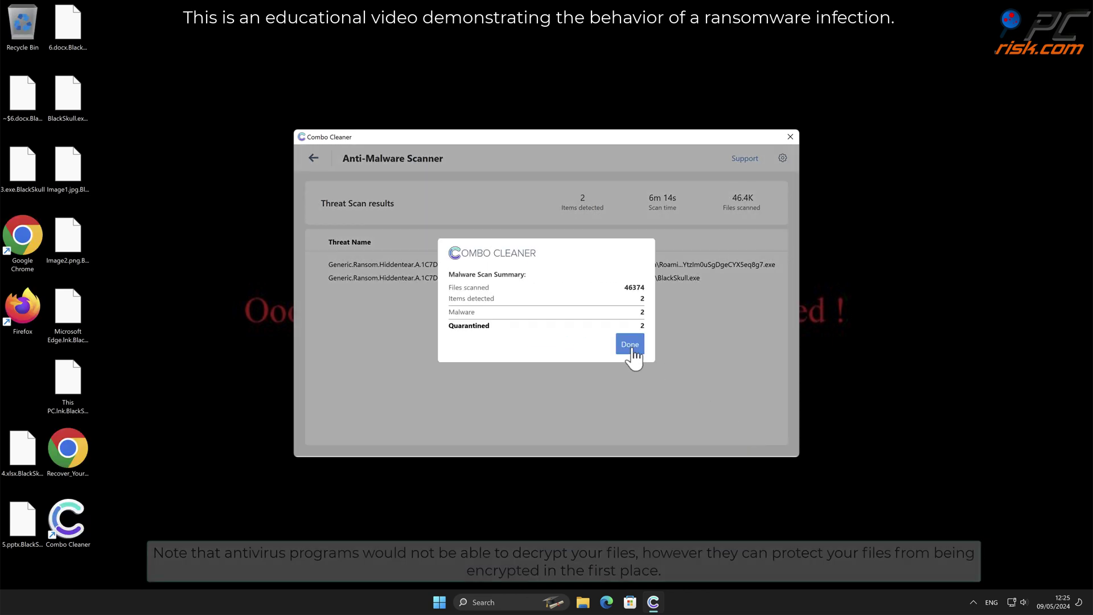
click(630, 343)
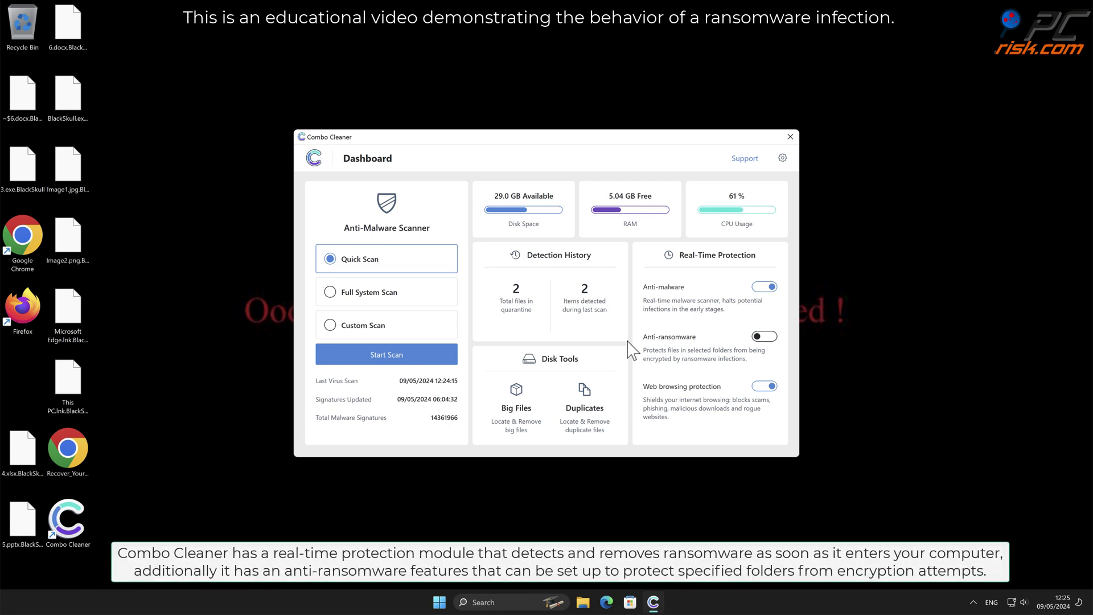
Enable anti-ransomware protection for C:\Users\user\Desktop and return to the Dashboard
click(762, 336)
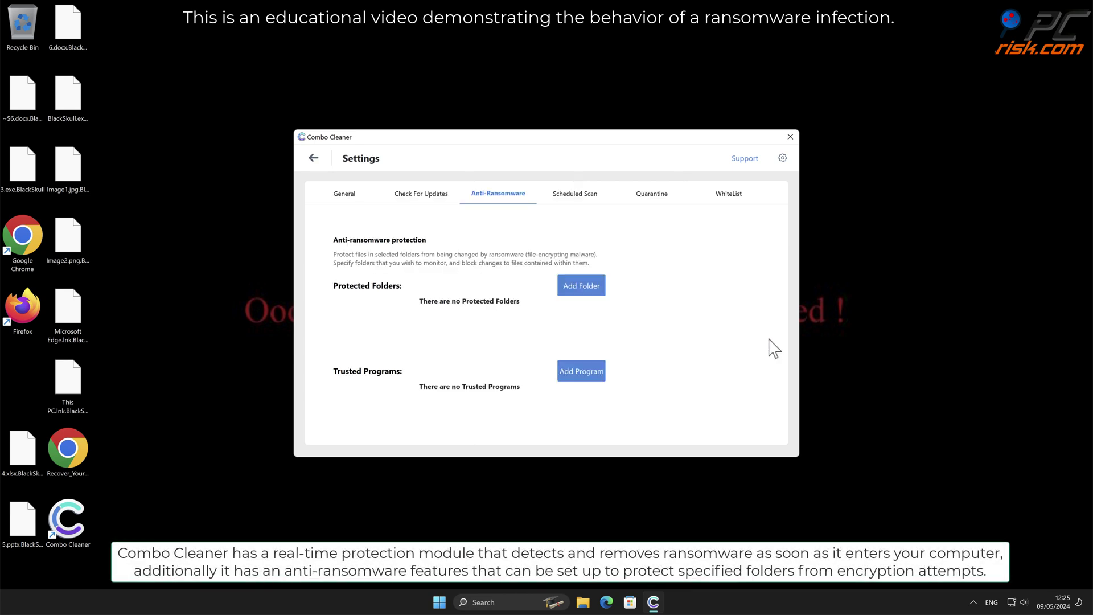
click(594, 285)
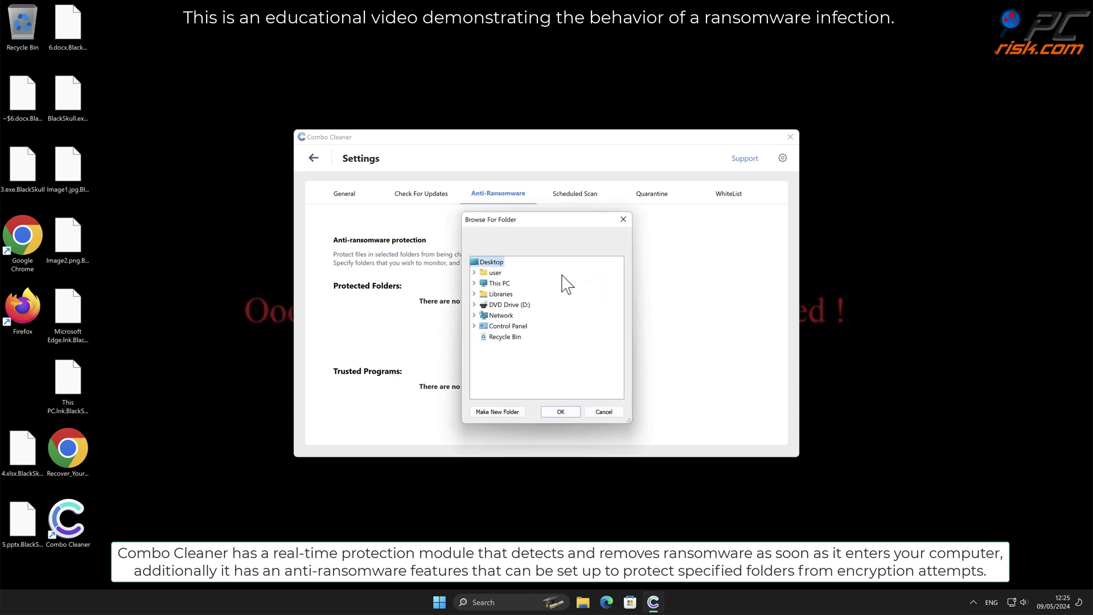
click(561, 412)
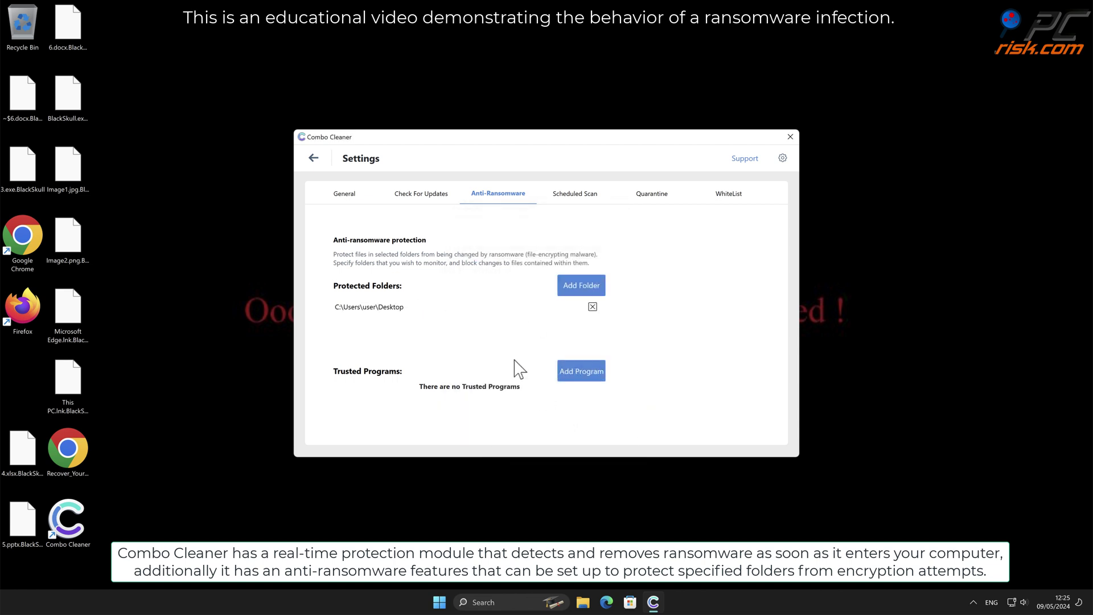
click(313, 159)
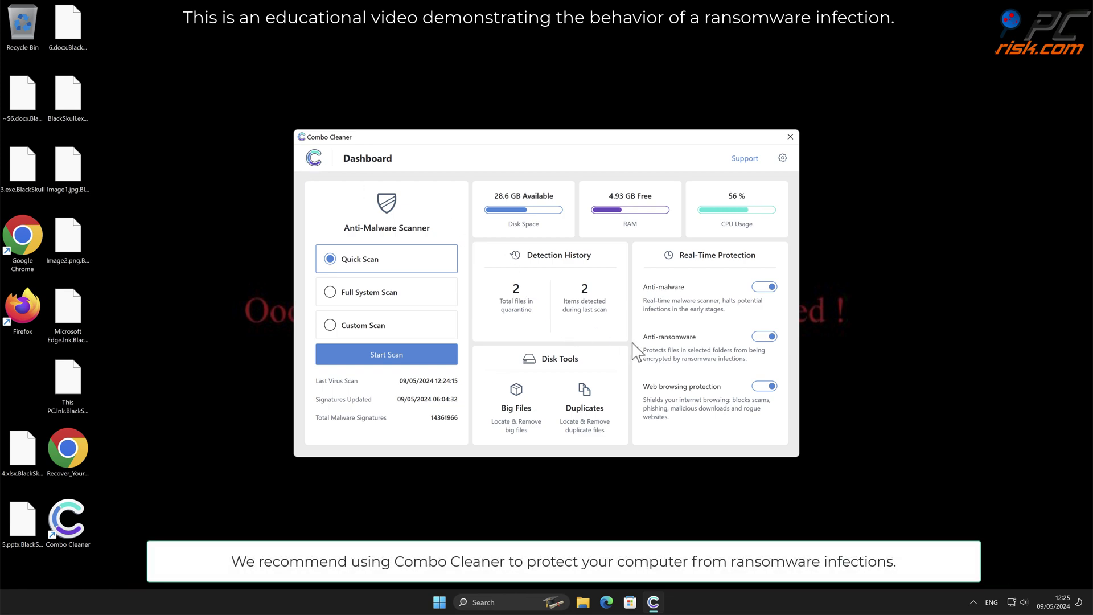
click(789, 137)
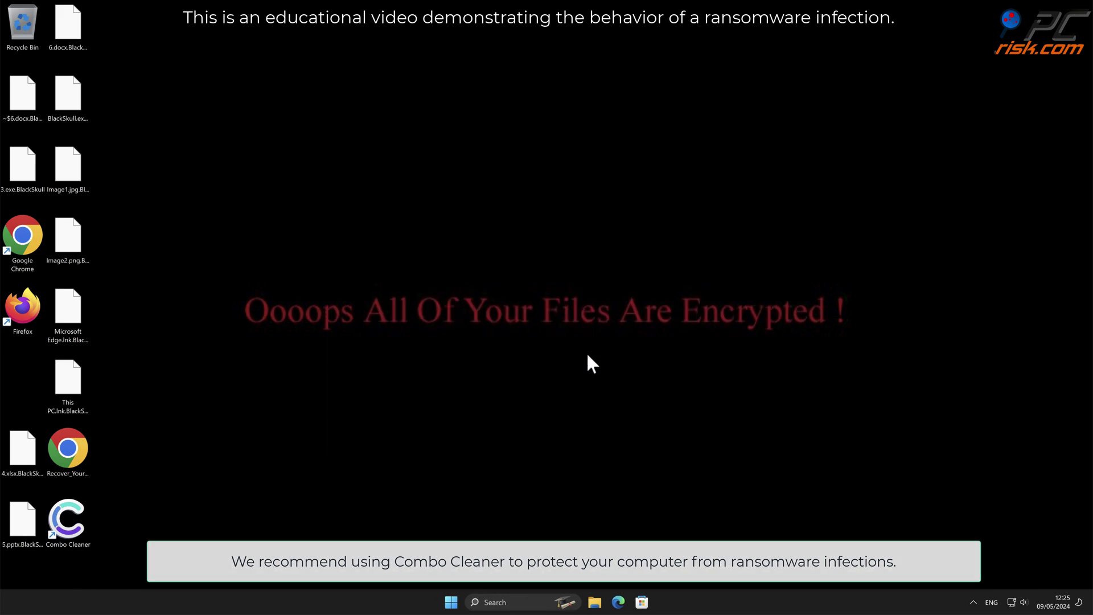